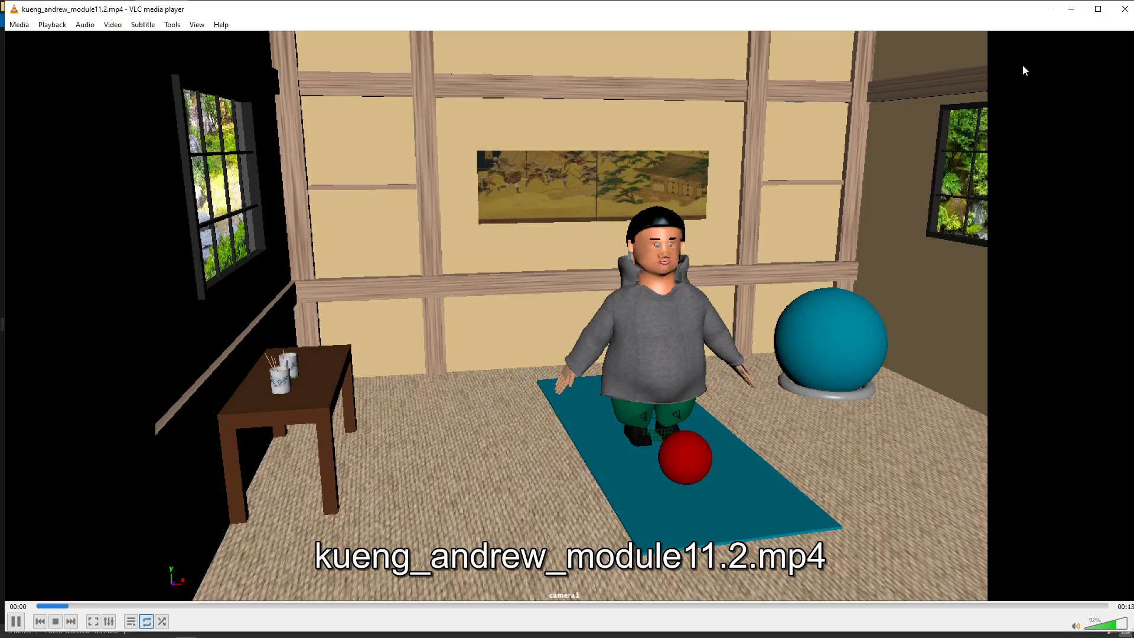
{"action": "left_click", "coordinate": [1125, 8]}
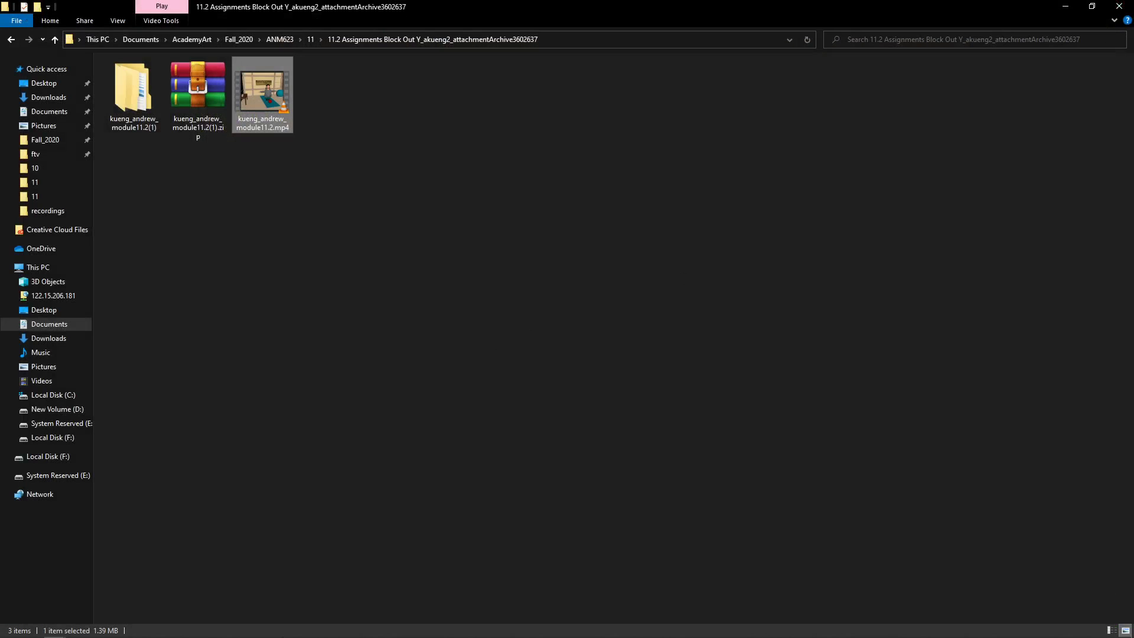
Return to the Envirnment.mb scene, play the animation and scrub back to around frame 30
{"action": "mouse_move", "coordinate": [121, 629]}
{"action": "left_click", "coordinate": [161, 605]}
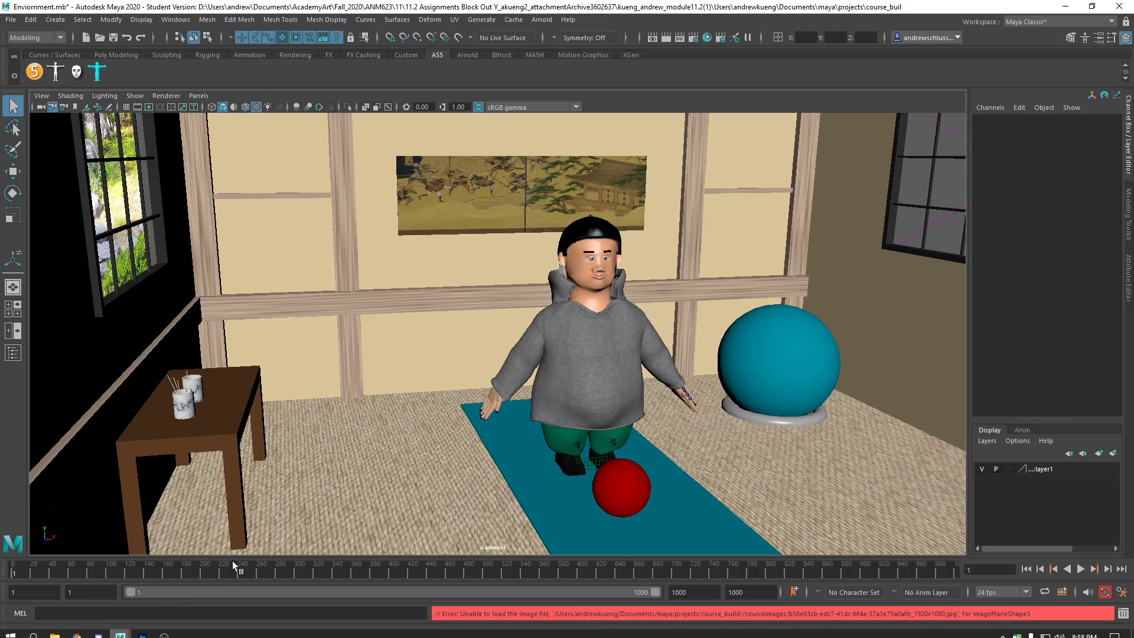
{"action": "key", "text": "alt+v"}
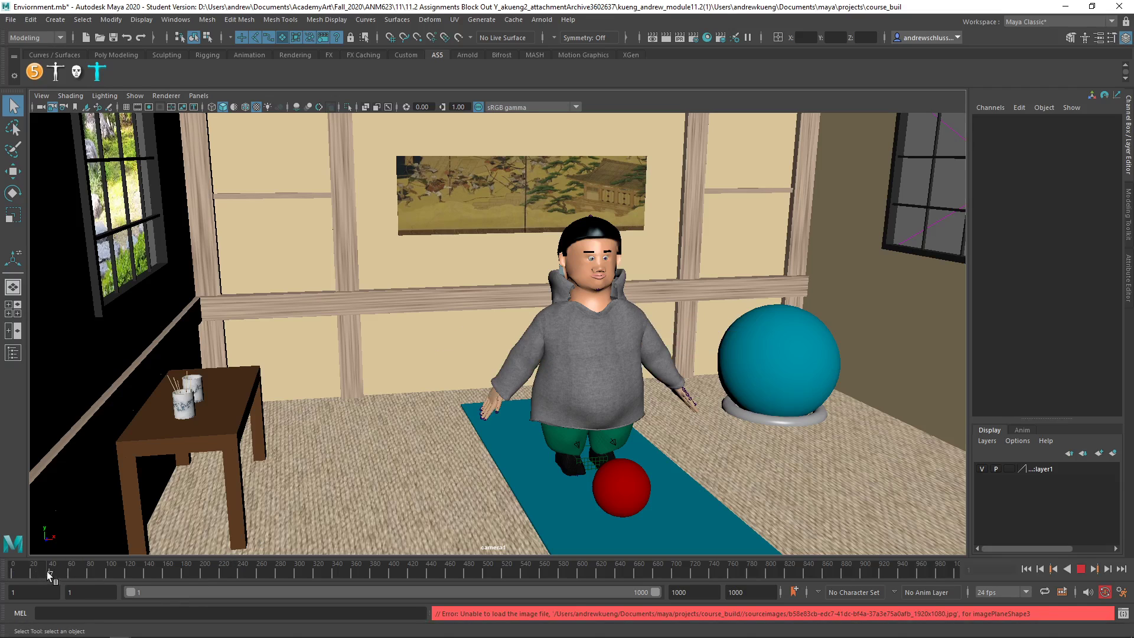
{"action": "left_click_drag", "start_coordinate": [48, 569], "coordinate": [40, 569]}
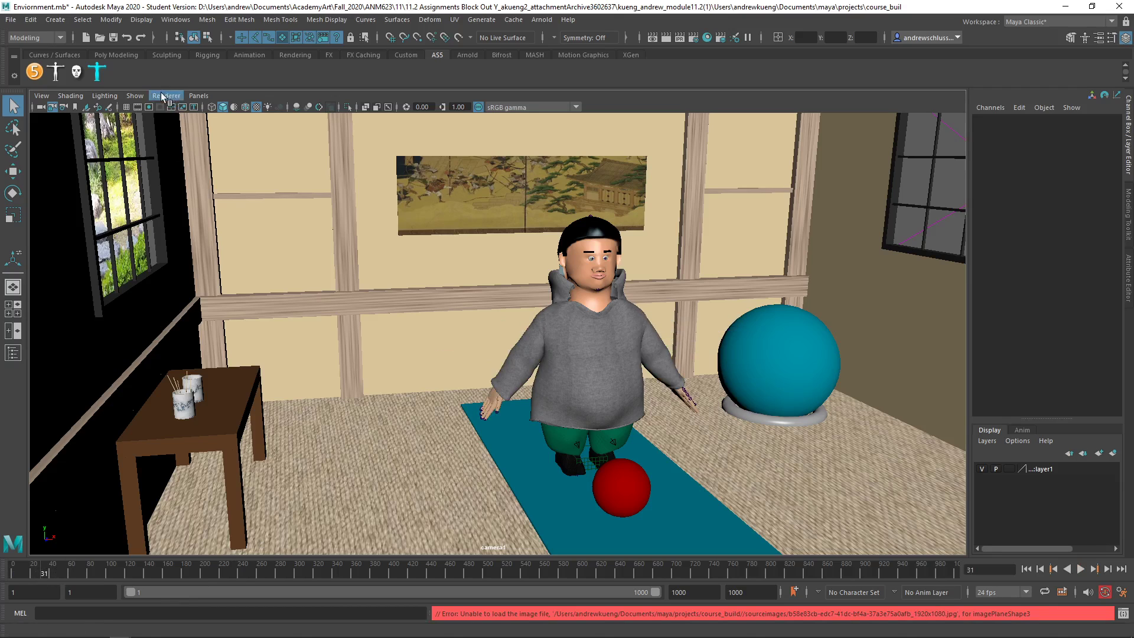
Show NURBS curves in the viewport so the rig controls appear, then replay and stop
{"action": "left_click", "coordinate": [135, 96]}
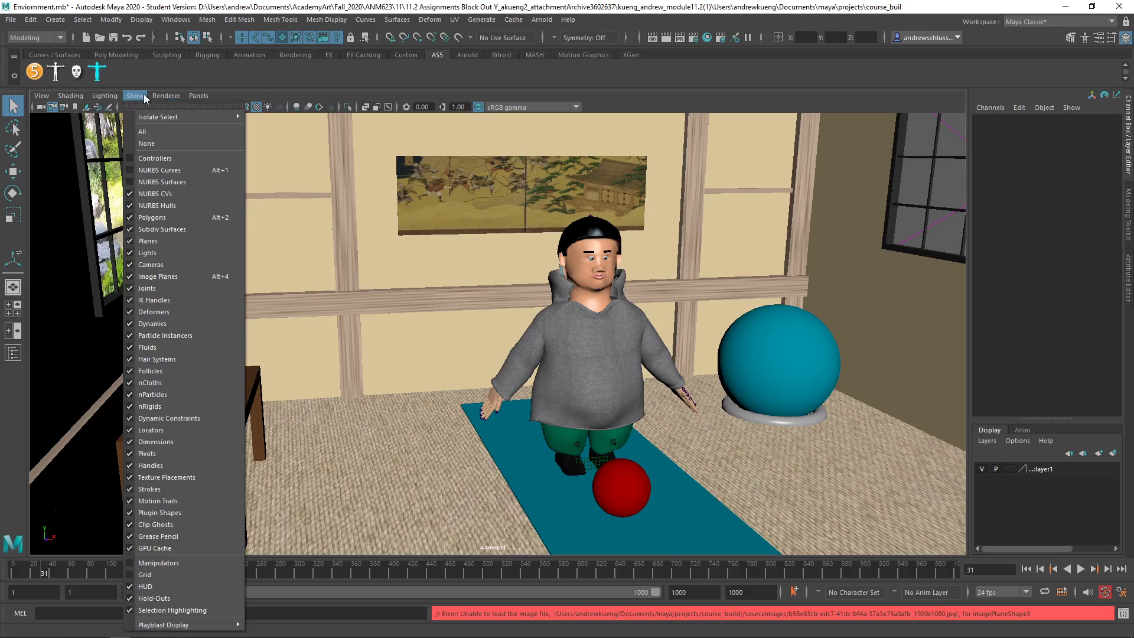
{"action": "left_click", "coordinate": [154, 170]}
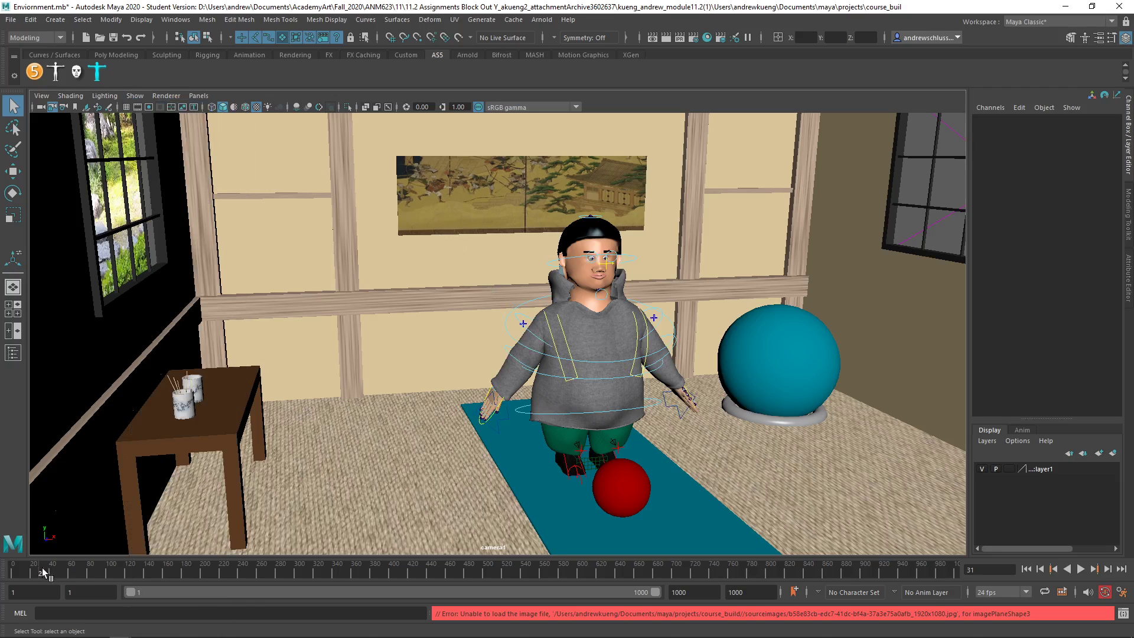
{"action": "key", "text": "alt+v"}
{"action": "left_click", "coordinate": [42, 568]}
Select the root control RootX_M, try moving the hips, then undo the moves
{"action": "mouse_move", "coordinate": [50, 571]}
{"action": "left_mouse_down"}
{"action": "mouse_move", "coordinate": [85, 571]}
{"action": "mouse_move", "coordinate": [42, 571]}
{"action": "left_mouse_up"}
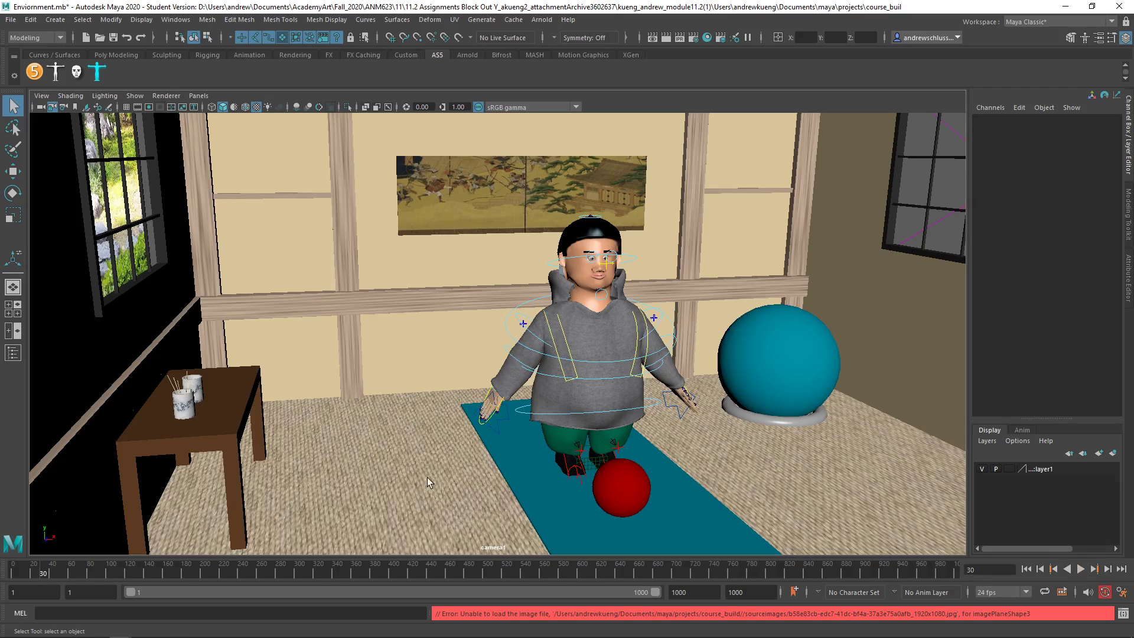
{"action": "left_click", "coordinate": [667, 408]}
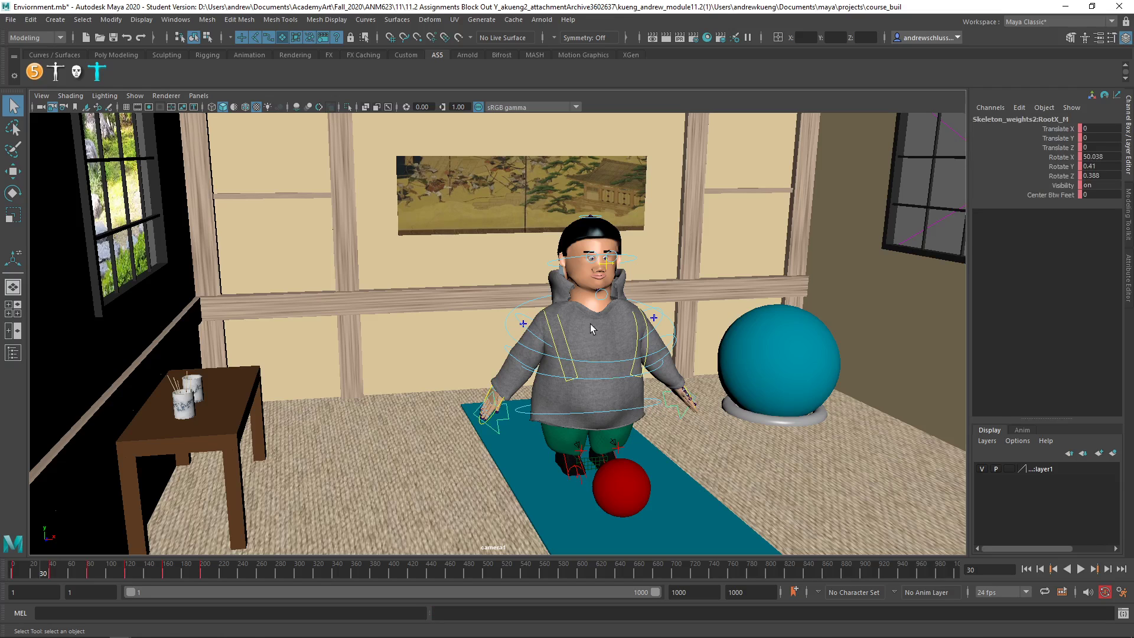
{"action": "key", "text": "w"}
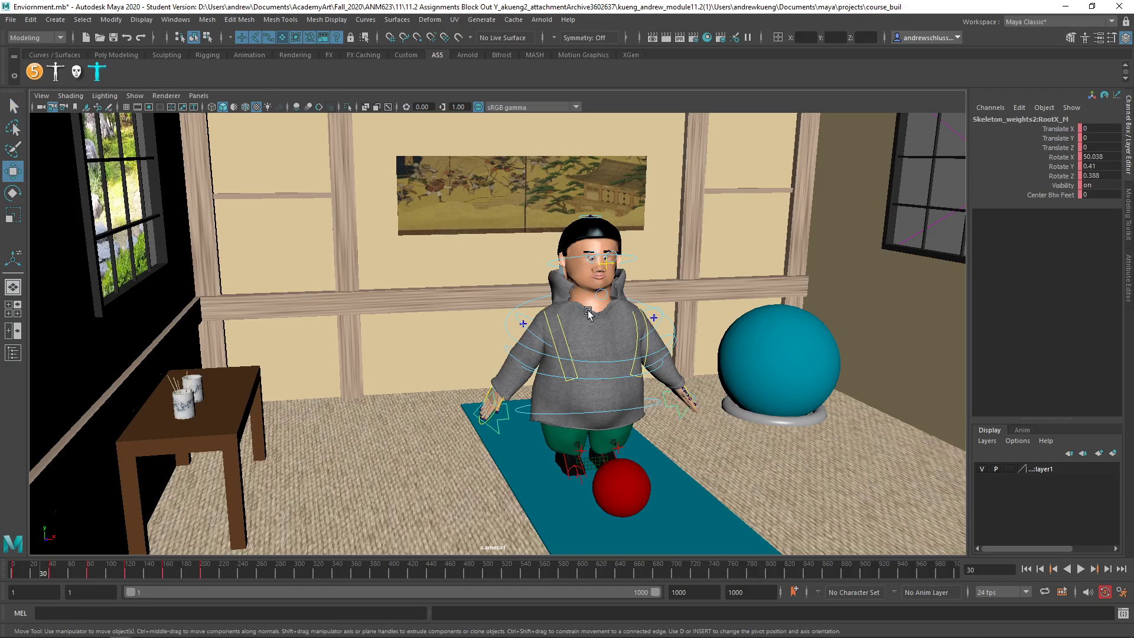
{"action": "double_click", "coordinate": [13, 172]}
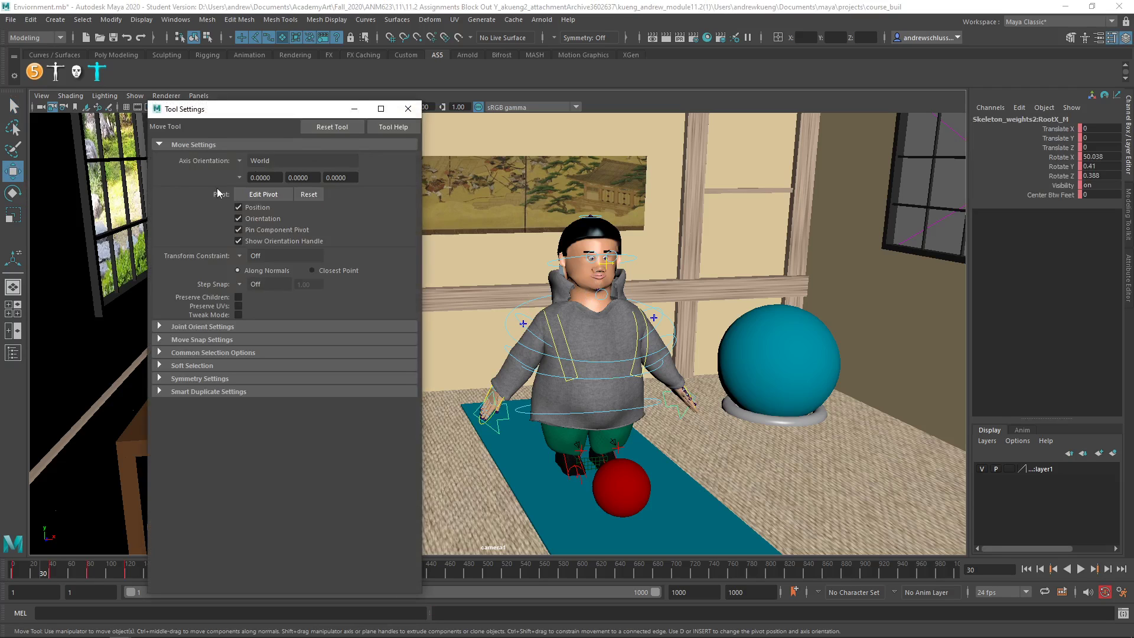
{"action": "left_click", "coordinate": [408, 109]}
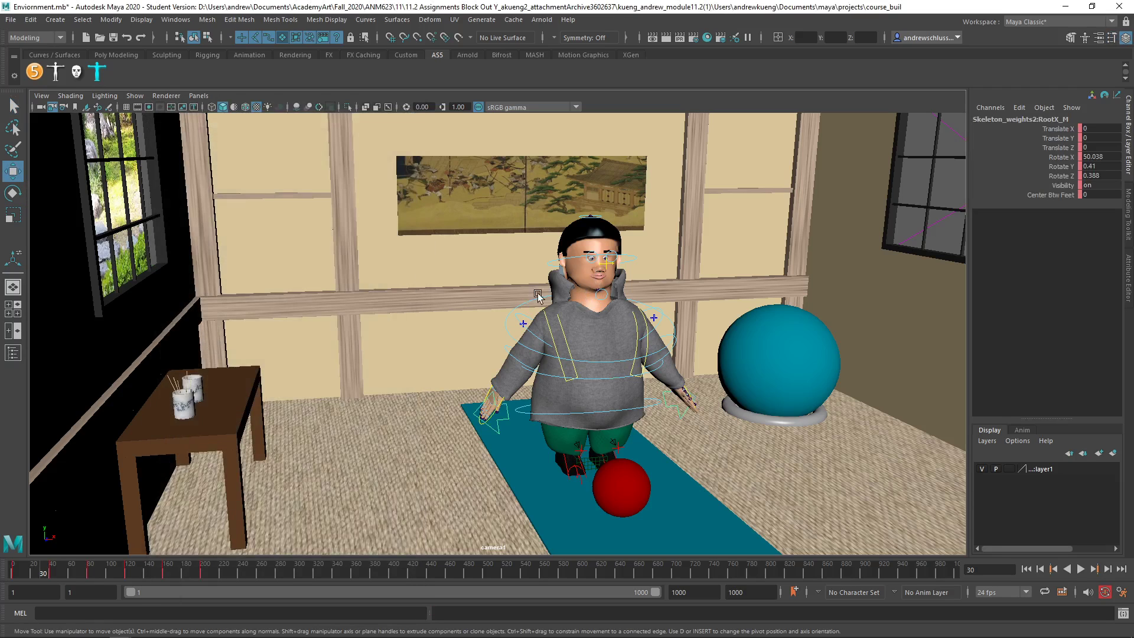
{"action": "mouse_move", "coordinate": [582, 323]}
{"action": "middle_mouse_down"}
{"action": "mouse_move", "coordinate": [585, 351]}
{"action": "mouse_move", "coordinate": [588, 326]}
{"action": "middle_mouse_up"}
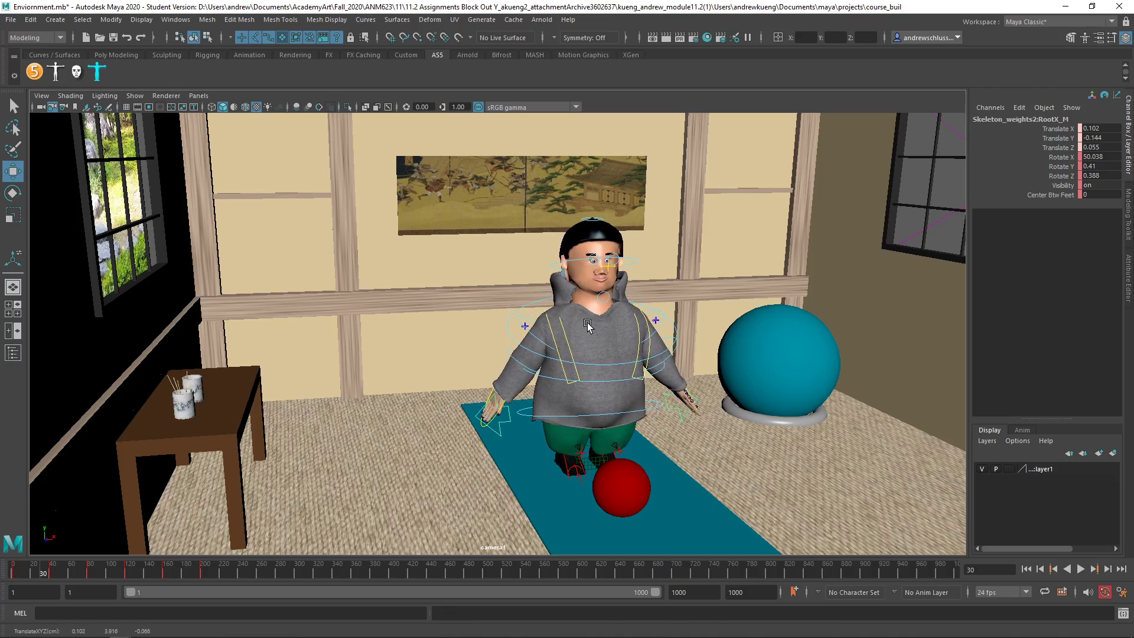
{"action": "key", "text": "ctrl+z"}
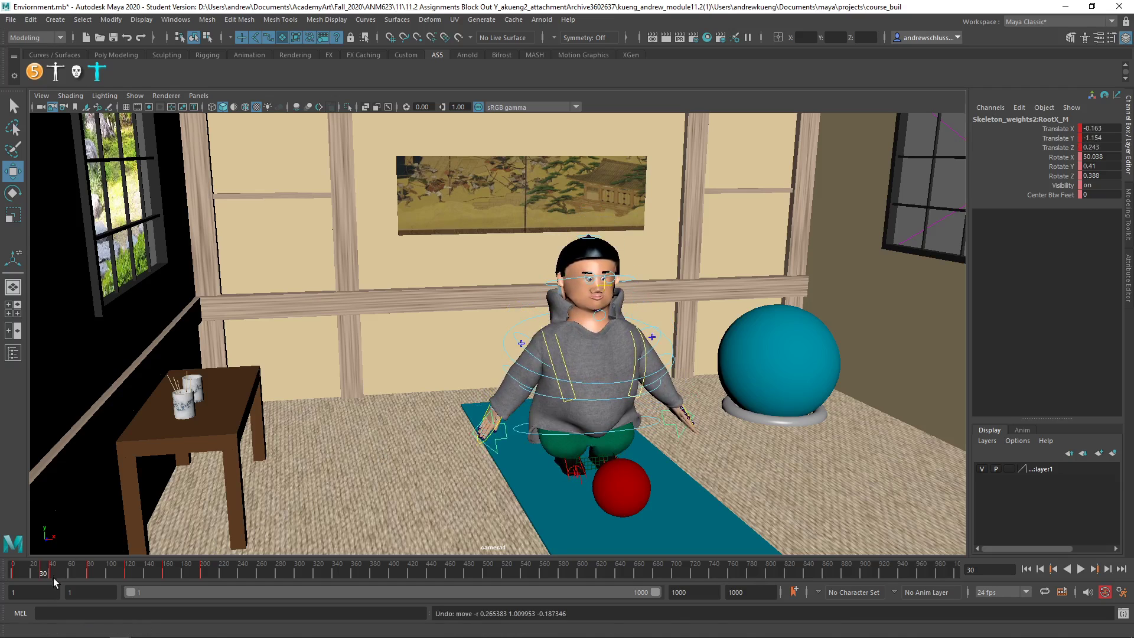
{"action": "key", "text": "ctrl+z"}
Lower the hips at frame 40 (Translate Y -0.902, Z 0.207) and key all root channels
{"action": "left_click", "coordinate": [53, 570]}
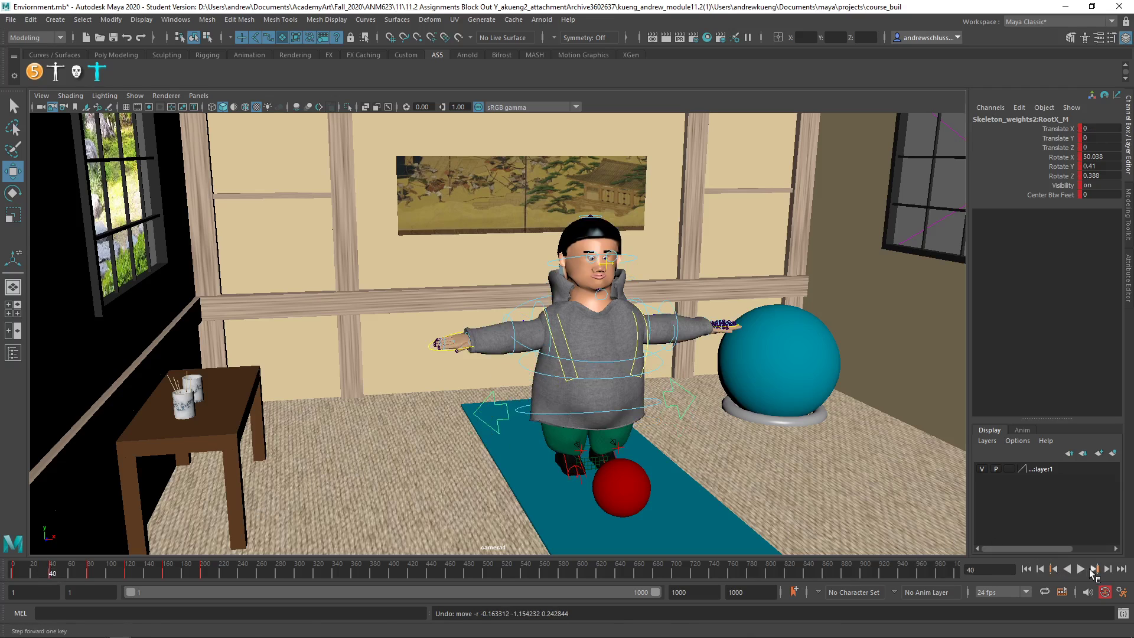
{"action": "left_click", "coordinate": [1093, 569]}
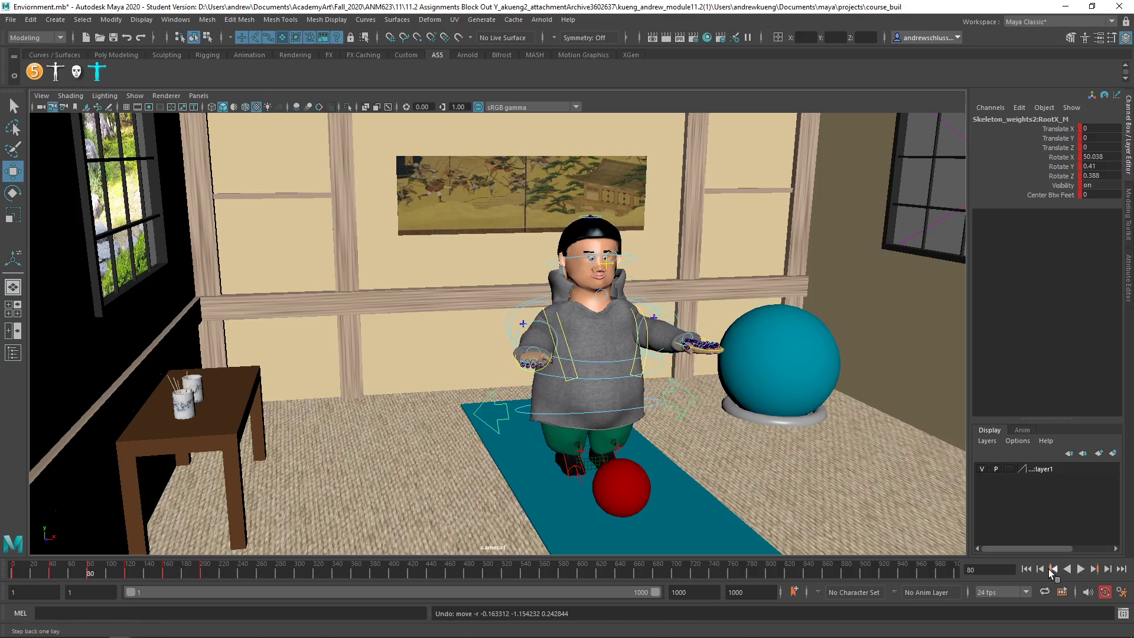
{"action": "left_click", "coordinate": [1053, 568]}
{"action": "left_click_drag", "start_coordinate": [615, 382], "coordinate": [613, 397]}
{"action": "key", "text": "shift+w"}
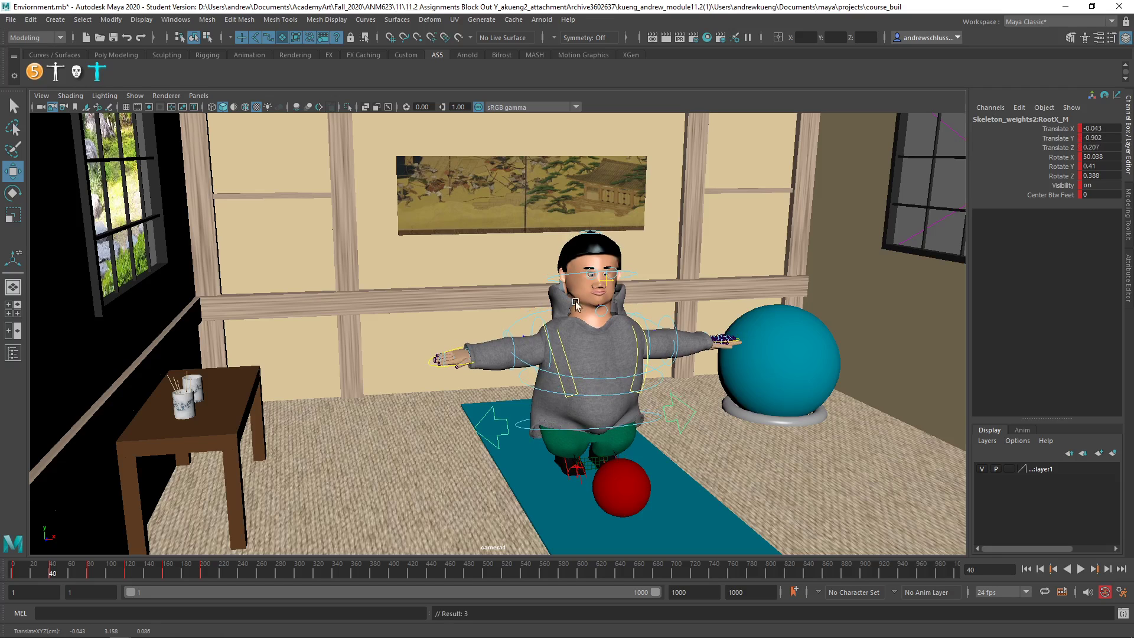
{"action": "key", "text": "s"}
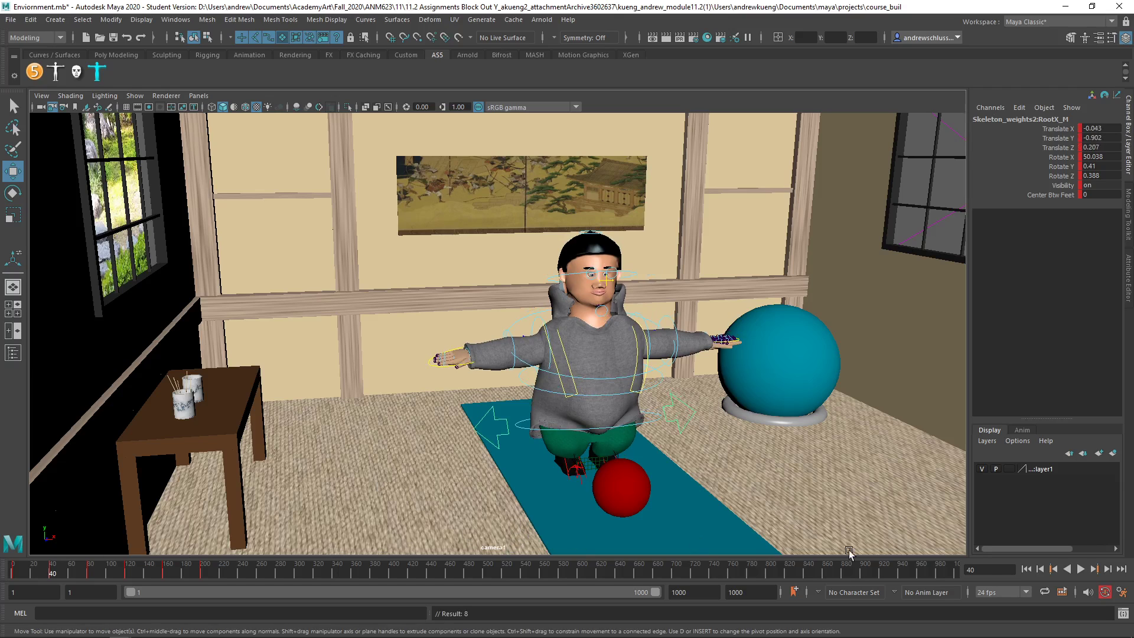
{"action": "left_click", "coordinate": [1094, 569]}
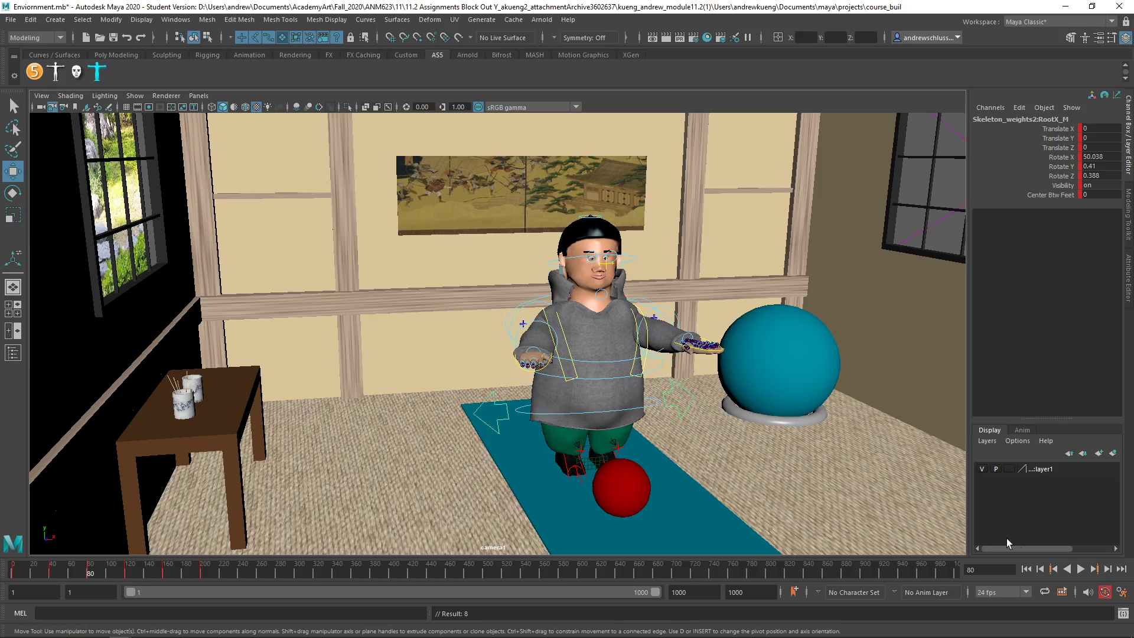
Go to the frame-120 ball-pickup key and select the perspective camera
{"action": "left_click", "coordinate": [1094, 568]}
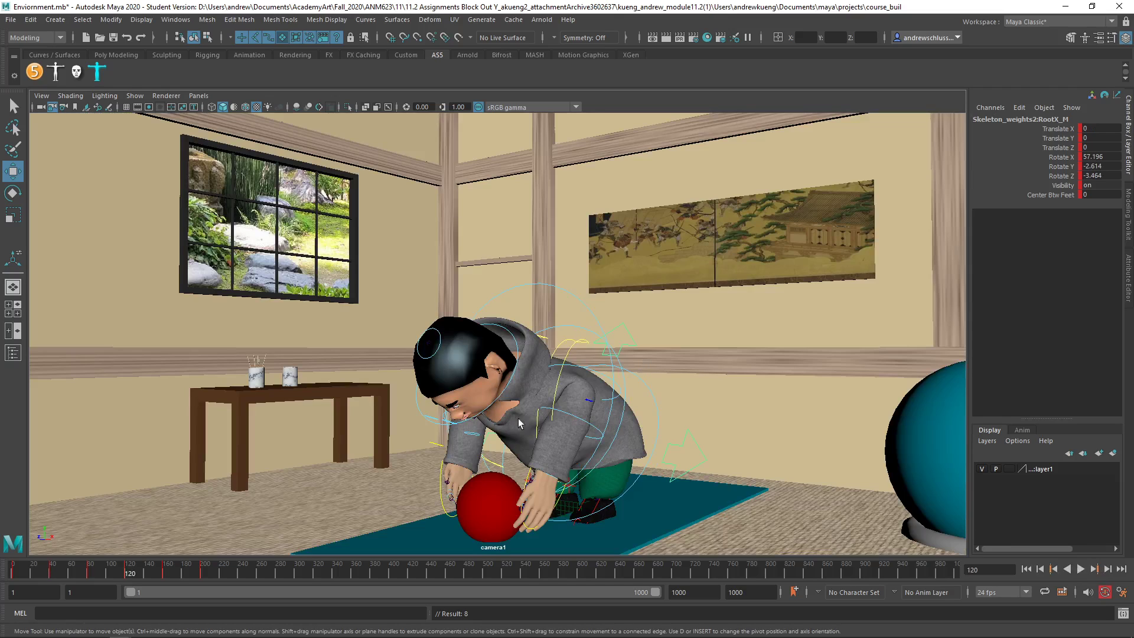
{"action": "right_click_drag", "start_coordinate": [646, 475], "coordinate": [666, 443]}
{"action": "key", "text": "space"}
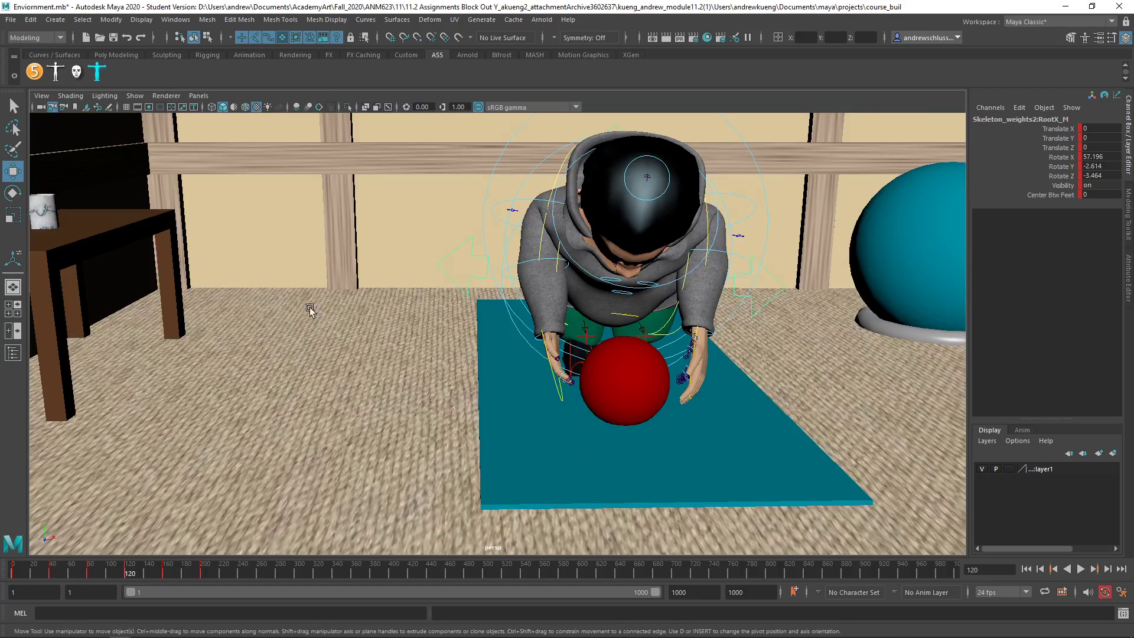
{"action": "left_click", "coordinate": [198, 96]}
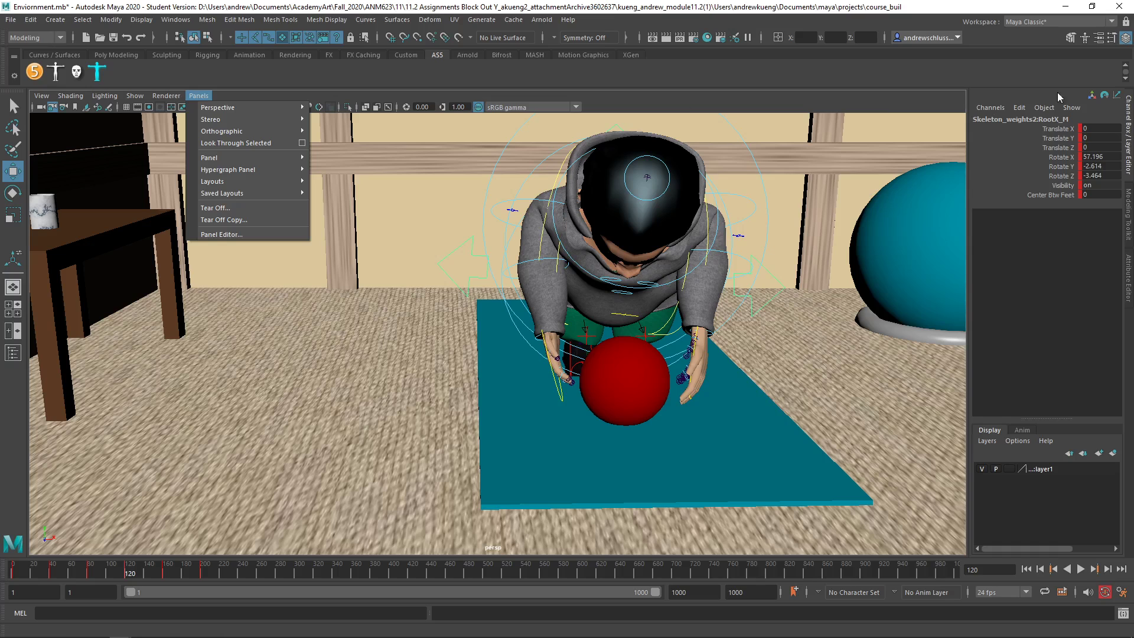
{"action": "left_click", "coordinate": [40, 107]}
Unlock the camera's translate and rotate channels and orbit to a side view of the crouch
{"action": "left_click_drag", "start_coordinate": [1056, 133], "coordinate": [1057, 175]}
{"action": "right_click", "coordinate": [1055, 176]}
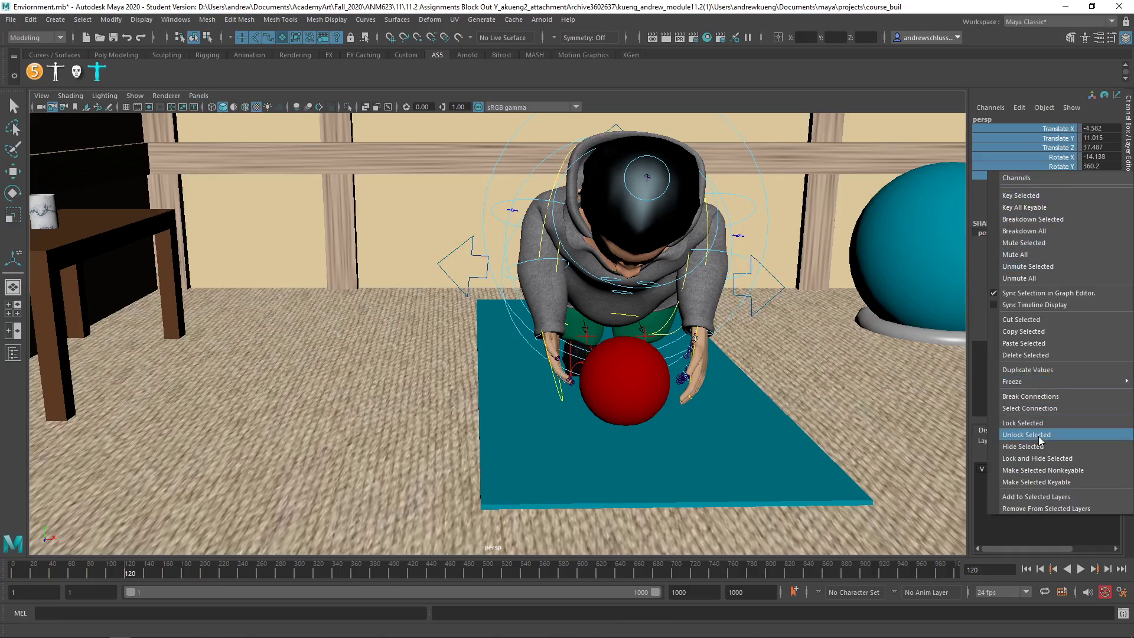
{"action": "left_click", "coordinate": [1027, 434]}
{"action": "left_click_drag", "start_coordinate": [778, 400], "coordinate": [696, 392], "text": "alt"}
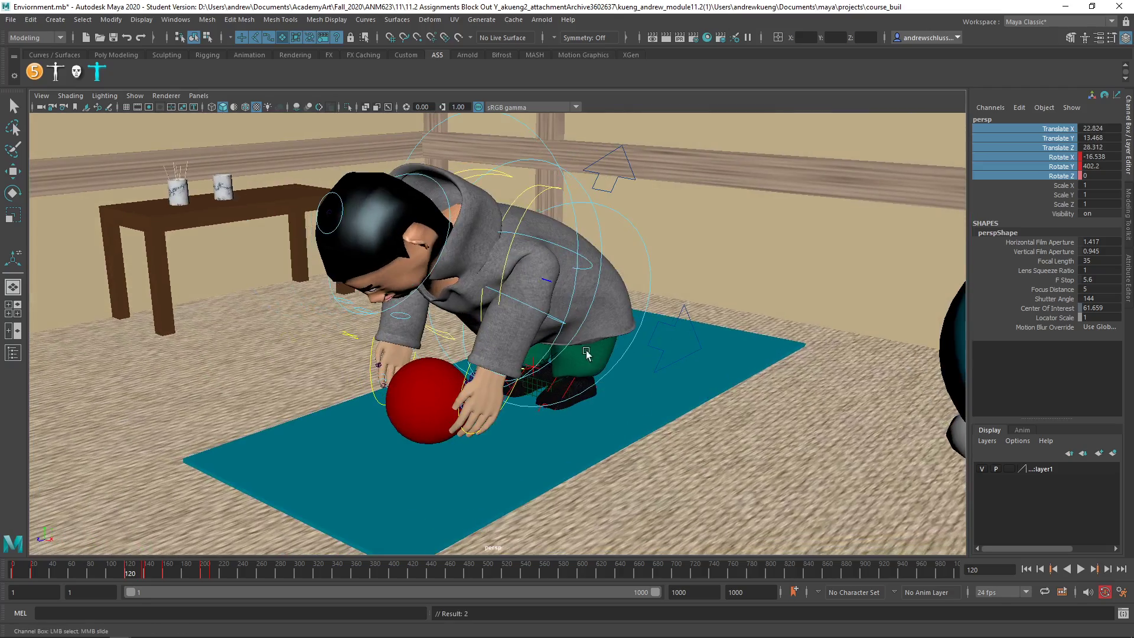
Select the root control, frame it and orbit to a low side view of the pose
{"action": "left_click", "coordinate": [620, 181]}
{"action": "key", "text": "f"}
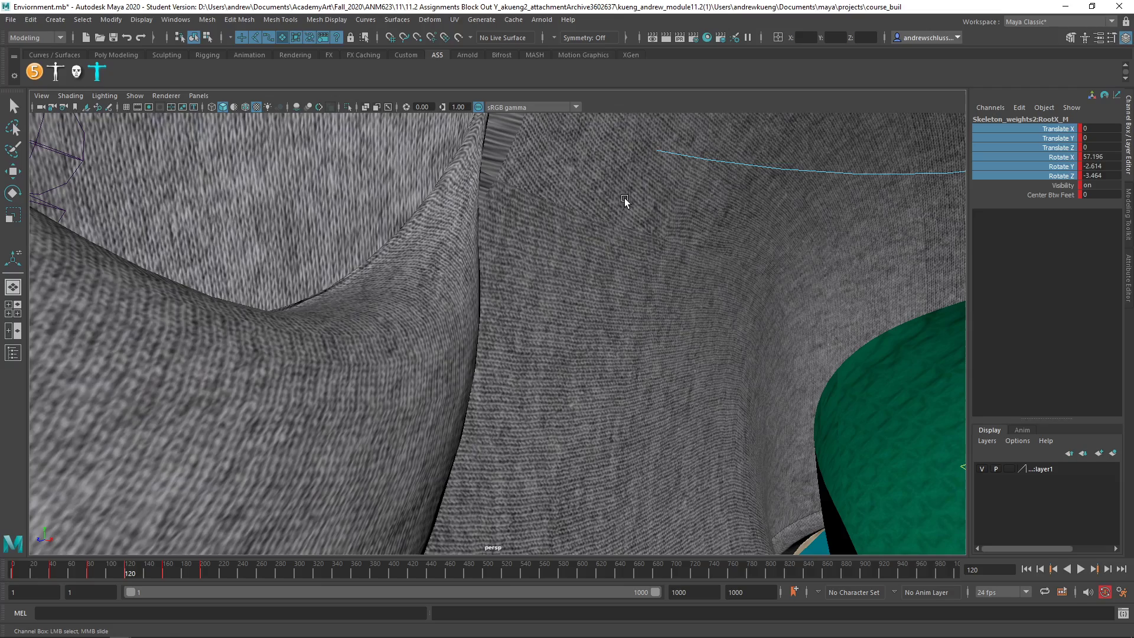
{"action": "scroll", "coordinate": [711, 353], "scroll_direction": "down", "scroll_amount": 10}
{"action": "left_click_drag", "start_coordinate": [673, 407], "coordinate": [654, 391], "text": "alt"}
{"action": "key", "text": "f"}
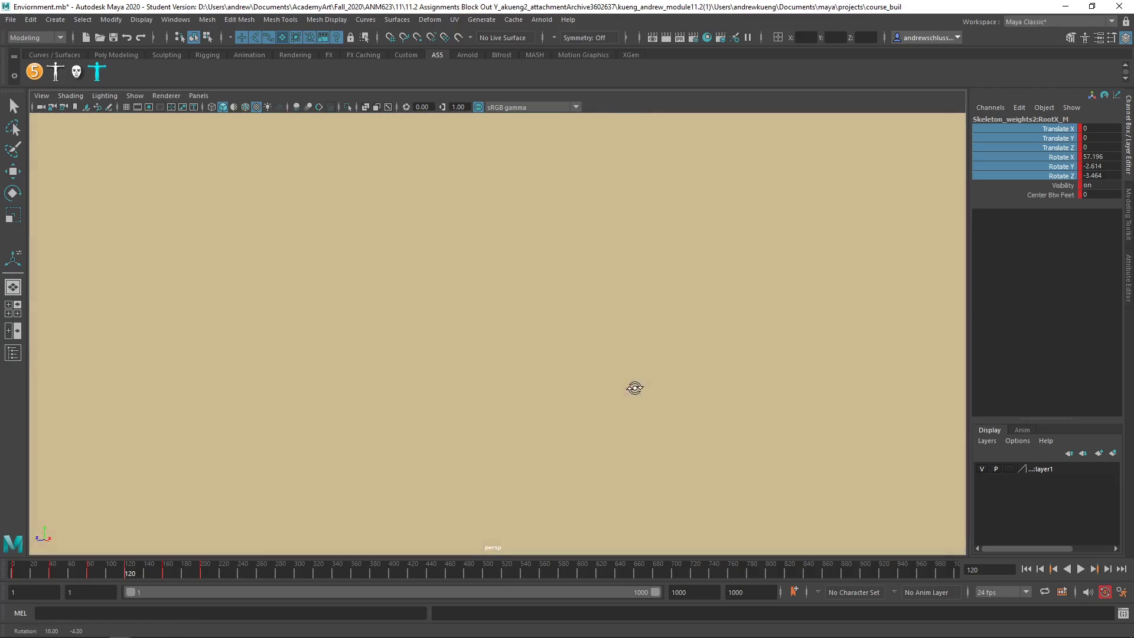
{"action": "scroll", "coordinate": [476, 382], "scroll_direction": "down", "scroll_amount": 8}
{"action": "left_click_drag", "start_coordinate": [519, 384], "coordinate": [656, 408], "text": "alt"}
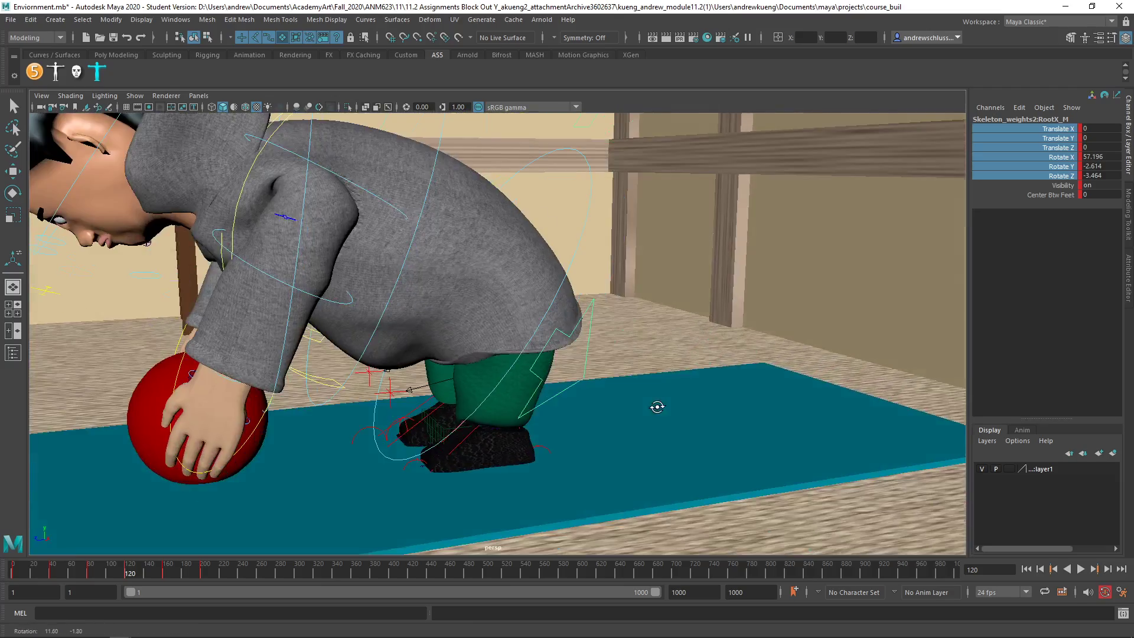
{"action": "left_click_drag", "start_coordinate": [590, 395], "coordinate": [584, 314], "text": "alt"}
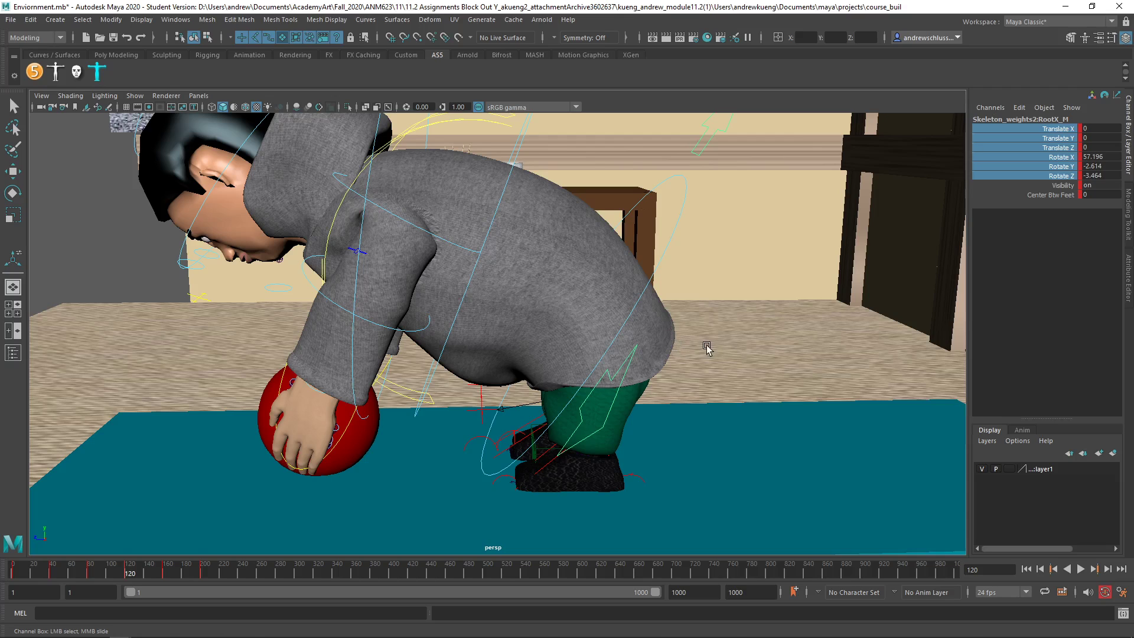
Move the root lower and toward the camera, to Translate X 0.191, Y -0.883, Z 0.081
{"action": "key", "text": "w"}
{"action": "middle_click_drag", "start_coordinate": [631, 322], "coordinate": [685, 370]}
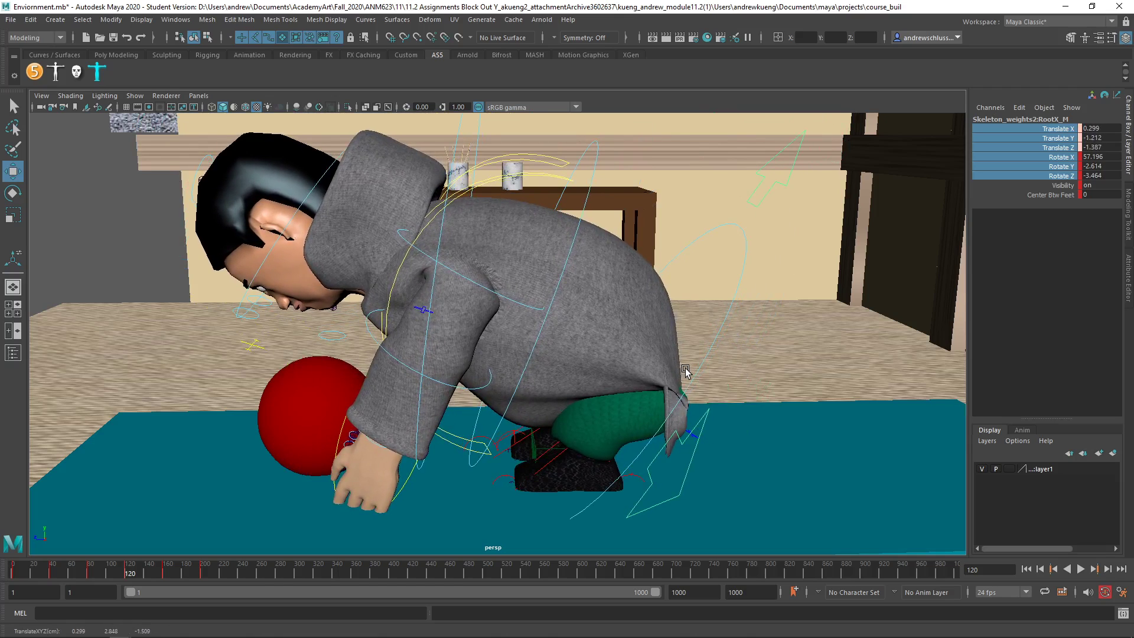
{"action": "middle_click_drag", "start_coordinate": [685, 371], "coordinate": [635, 346]}
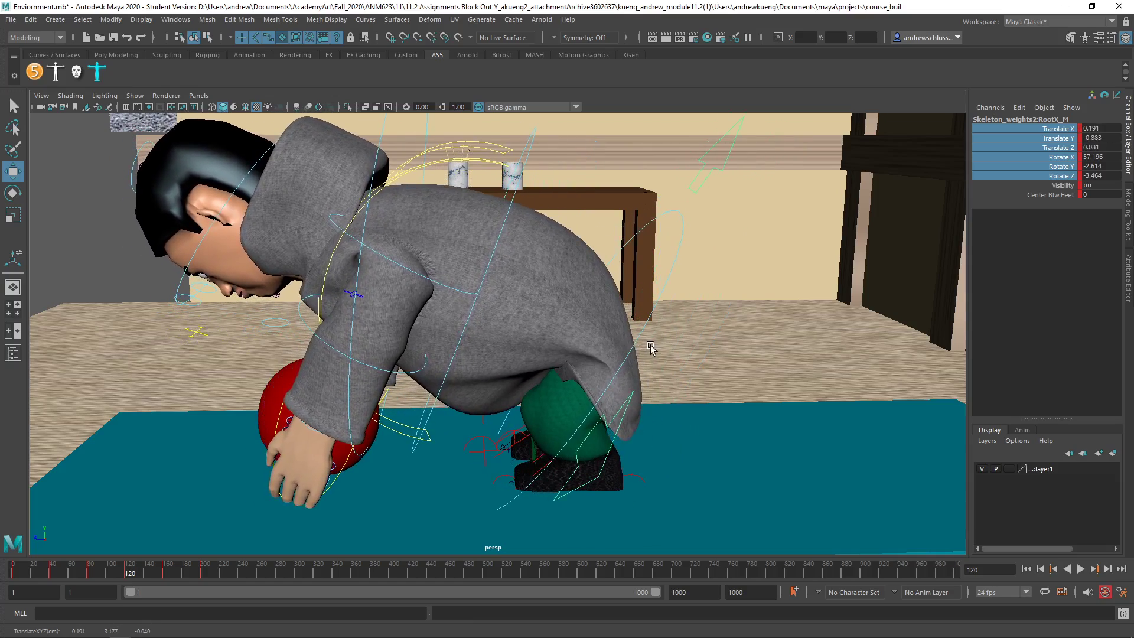
Rotate the root, undo the first attempt, and set its Rotate X to 41.305
{"action": "key", "text": "e"}
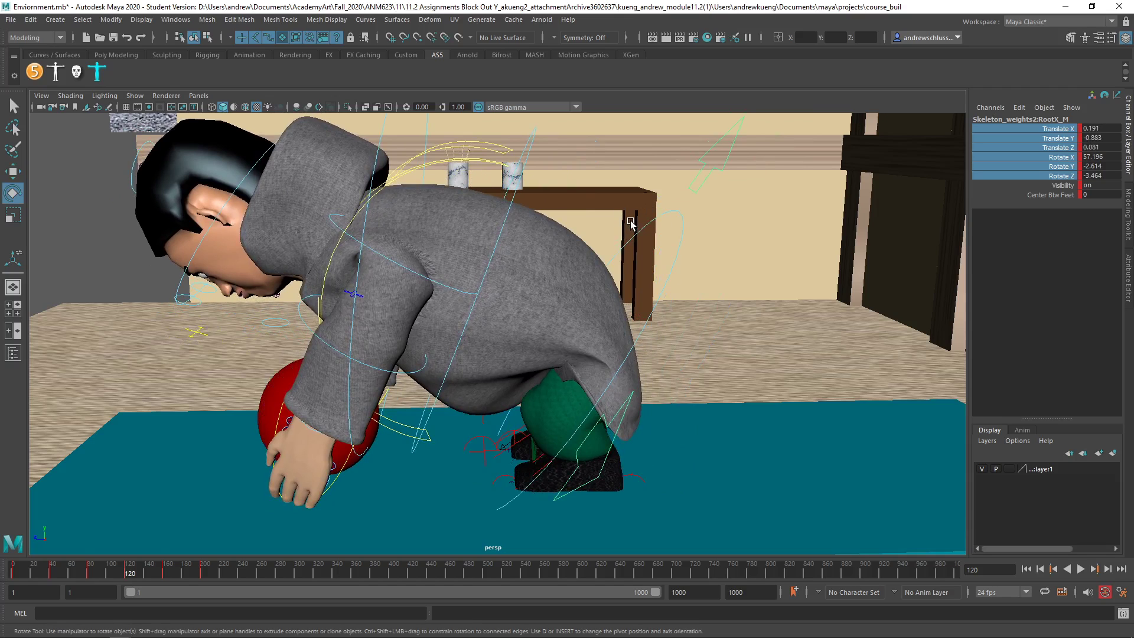
{"action": "middle_click_drag", "start_coordinate": [629, 224], "coordinate": [639, 213]}
{"action": "key", "text": "shift+e"}
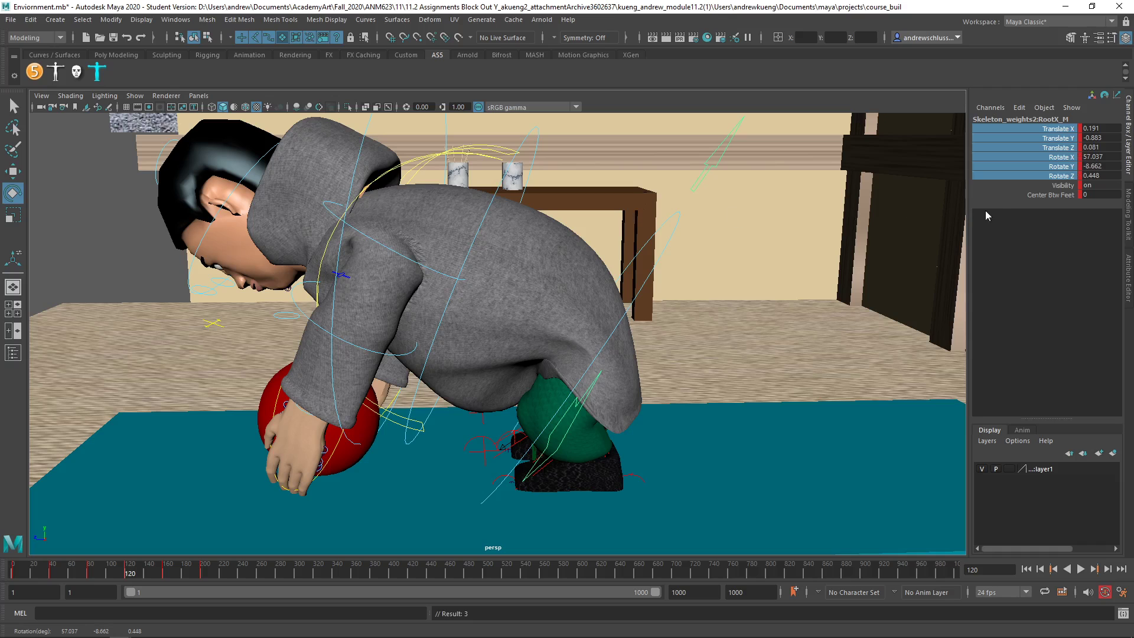
{"action": "key", "text": "ctrl+z"}
{"action": "left_click", "coordinate": [1040, 160]}
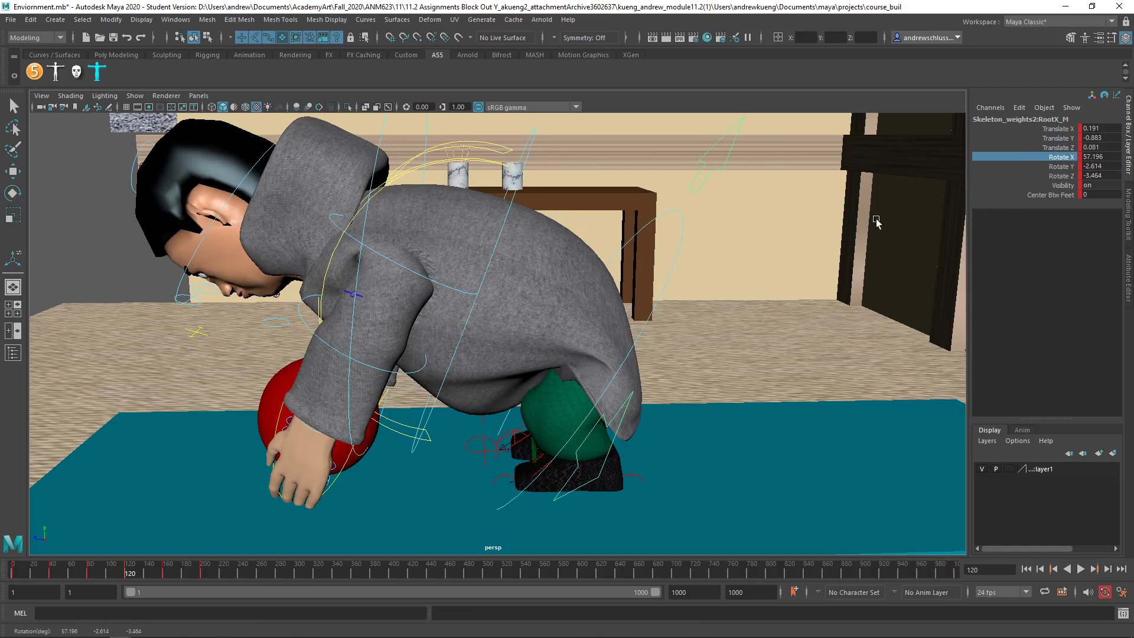
{"action": "middle_click_drag", "start_coordinate": [893, 217], "coordinate": [894, 220]}
Key the root at X 0.164, Y -0.569, Z -1.605 and move IKLeg_L forward to Z -2.614
{"action": "key", "text": "w"}
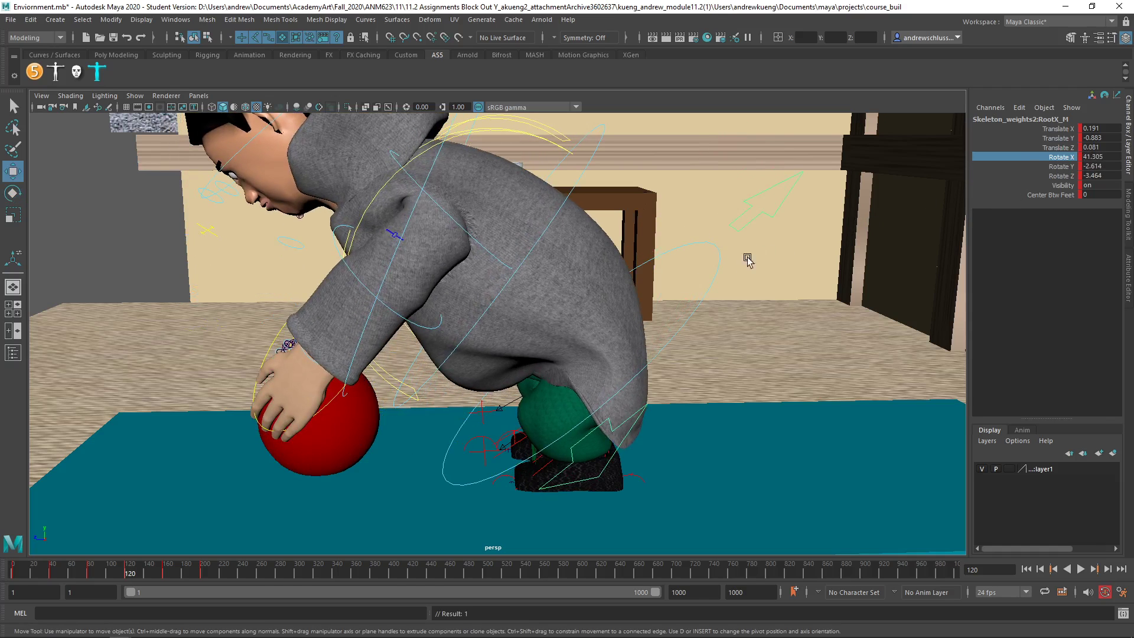
{"action": "middle_click_drag", "start_coordinate": [551, 283], "coordinate": [598, 294]}
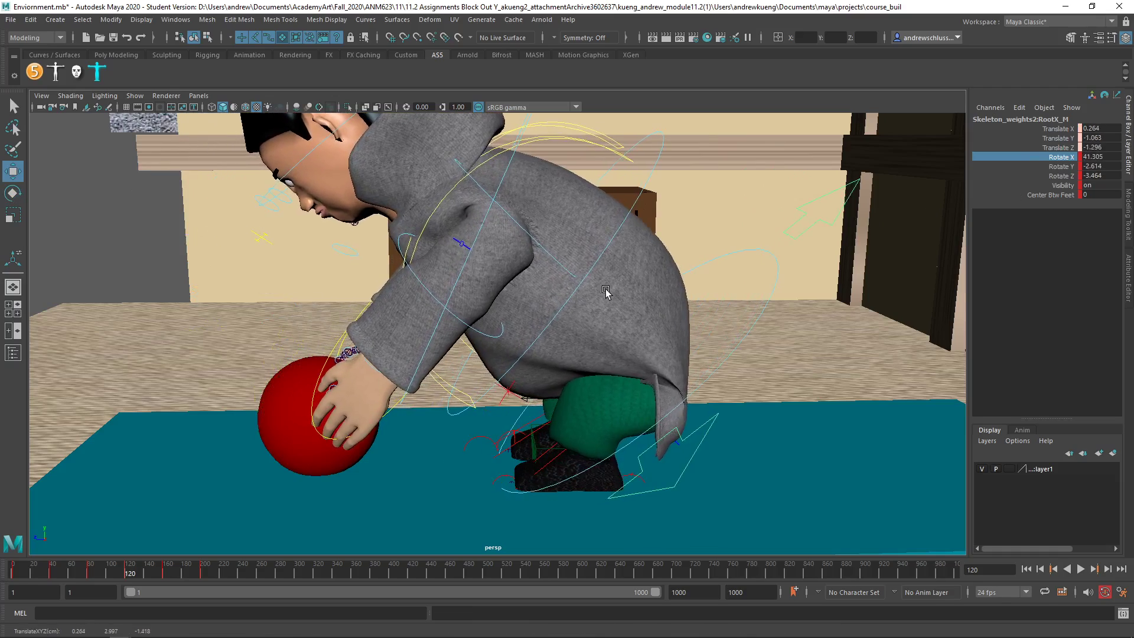
{"action": "middle_click_drag", "start_coordinate": [605, 292], "coordinate": [635, 275]}
{"action": "key", "text": "shift+w"}
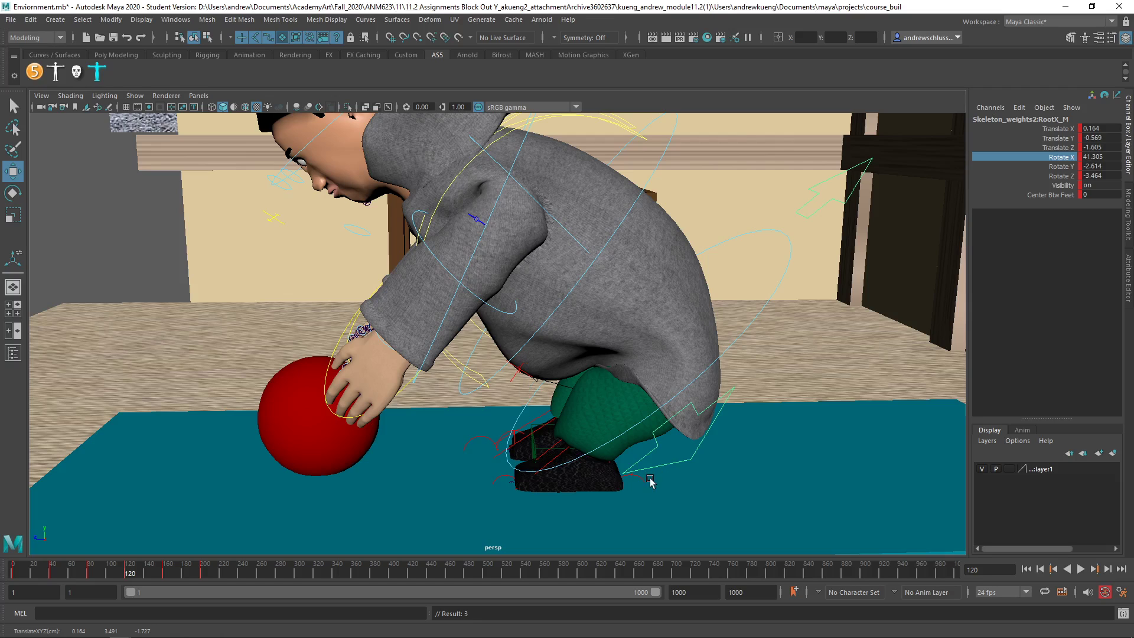
{"action": "left_click", "coordinate": [555, 463]}
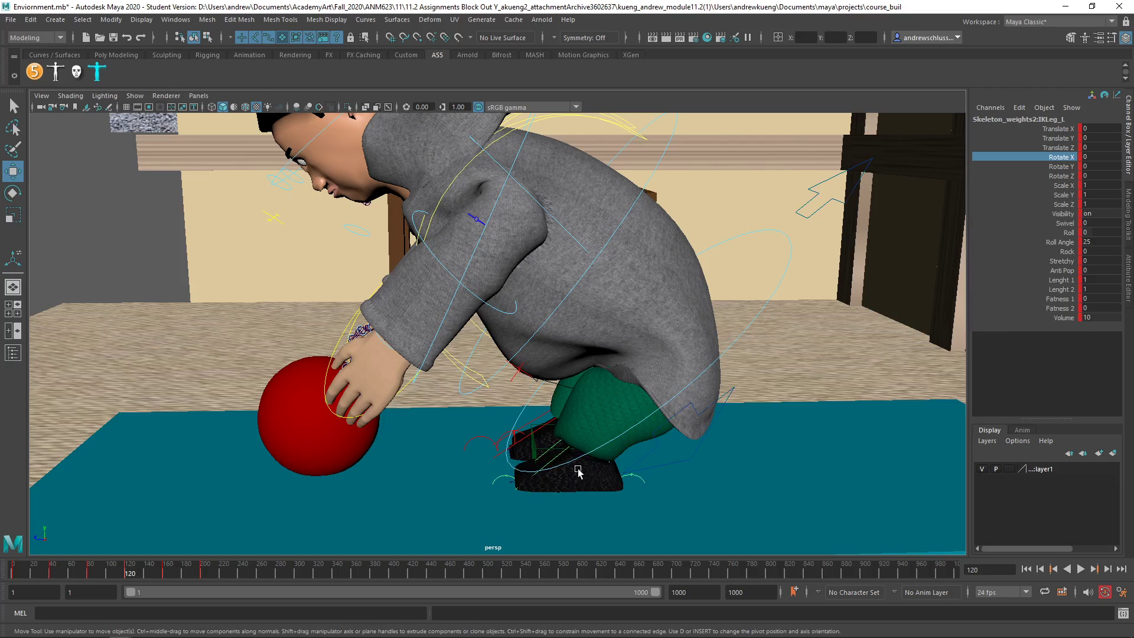
{"action": "left_click_drag", "start_coordinate": [617, 475], "coordinate": [727, 476]}
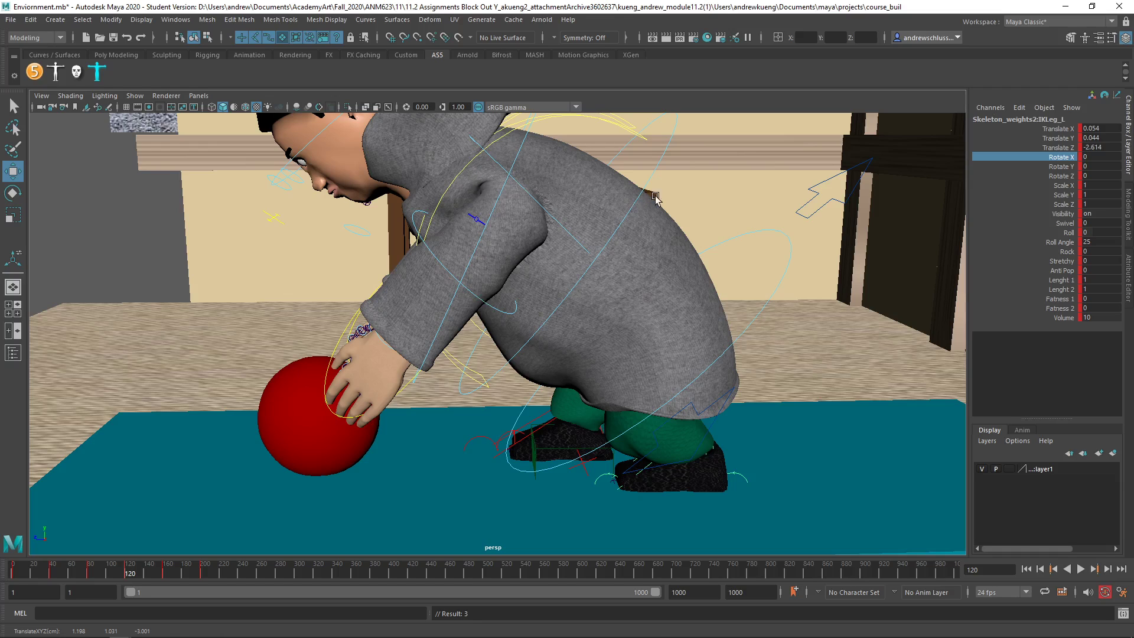
Tilt the pelvis and bend the spine and chest further forward, with chest Rotate Z at 19.146
{"action": "left_click", "coordinate": [763, 232]}
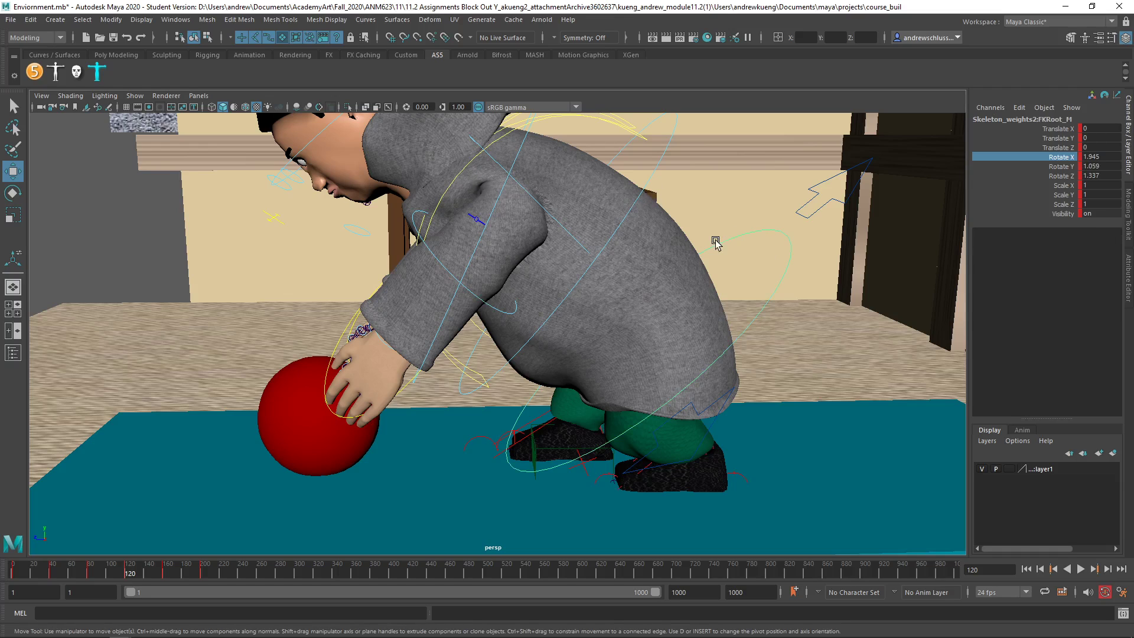
{"action": "key", "text": "e"}
{"action": "mouse_move", "coordinate": [671, 223]}
{"action": "left_mouse_down"}
{"action": "mouse_move", "coordinate": [733, 214]}
{"action": "mouse_move", "coordinate": [658, 208]}
{"action": "left_mouse_up"}
{"action": "left_click", "coordinate": [733, 214]}
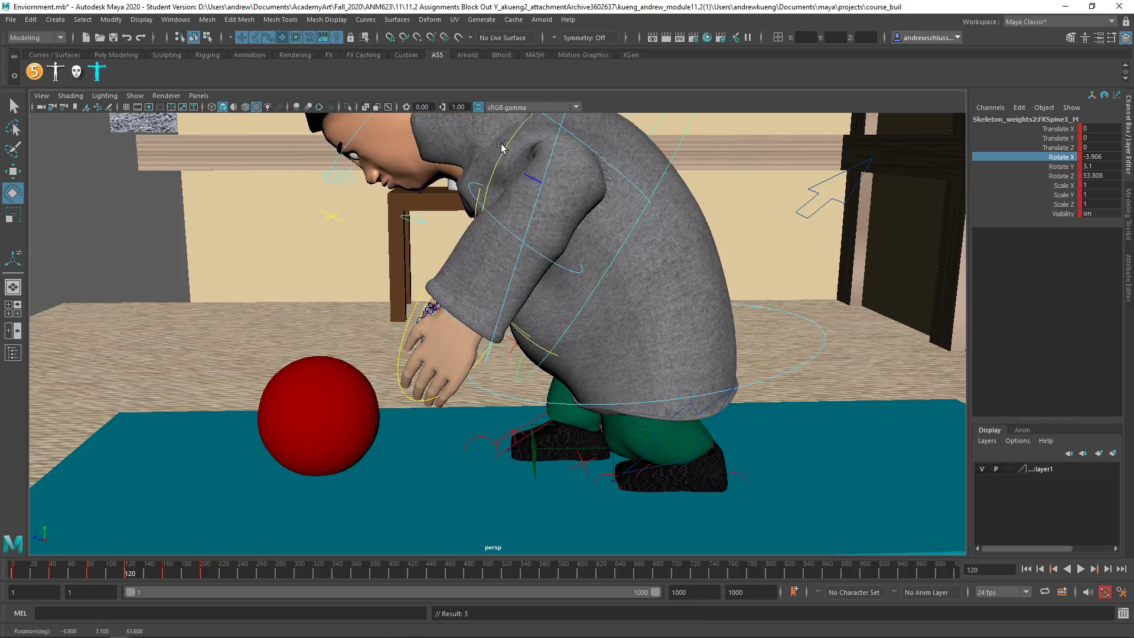
{"action": "right_click_drag", "start_coordinate": [685, 269], "coordinate": [728, 326], "text": "alt"}
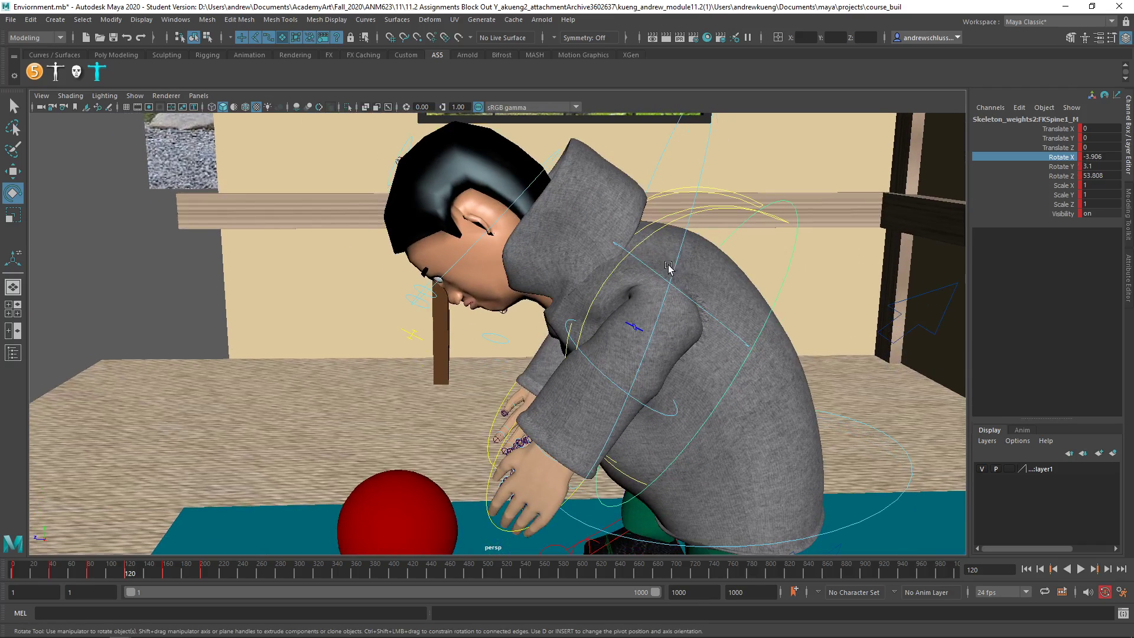
{"action": "left_click", "coordinate": [686, 240]}
{"action": "left_click_drag", "start_coordinate": [735, 261], "coordinate": [732, 347]}
{"action": "right_click_drag", "start_coordinate": [732, 347], "coordinate": [746, 423], "text": "alt"}
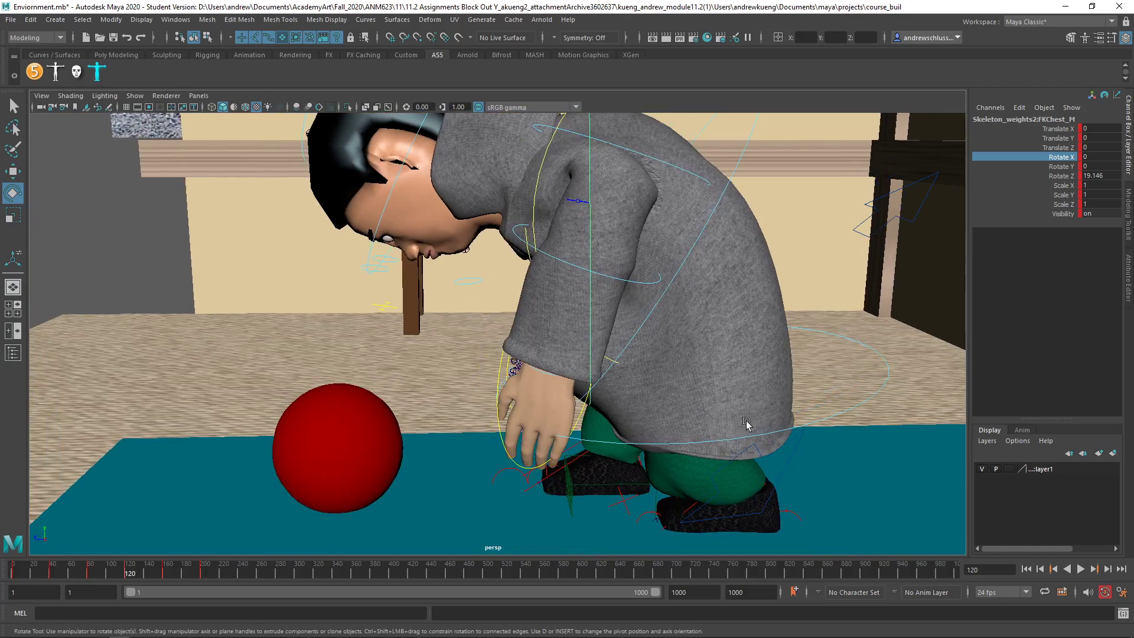
Tilt the head down with the neck at Rotate Z 8.469 and swing the left arm toward the ball
{"action": "left_click", "coordinate": [394, 179]}
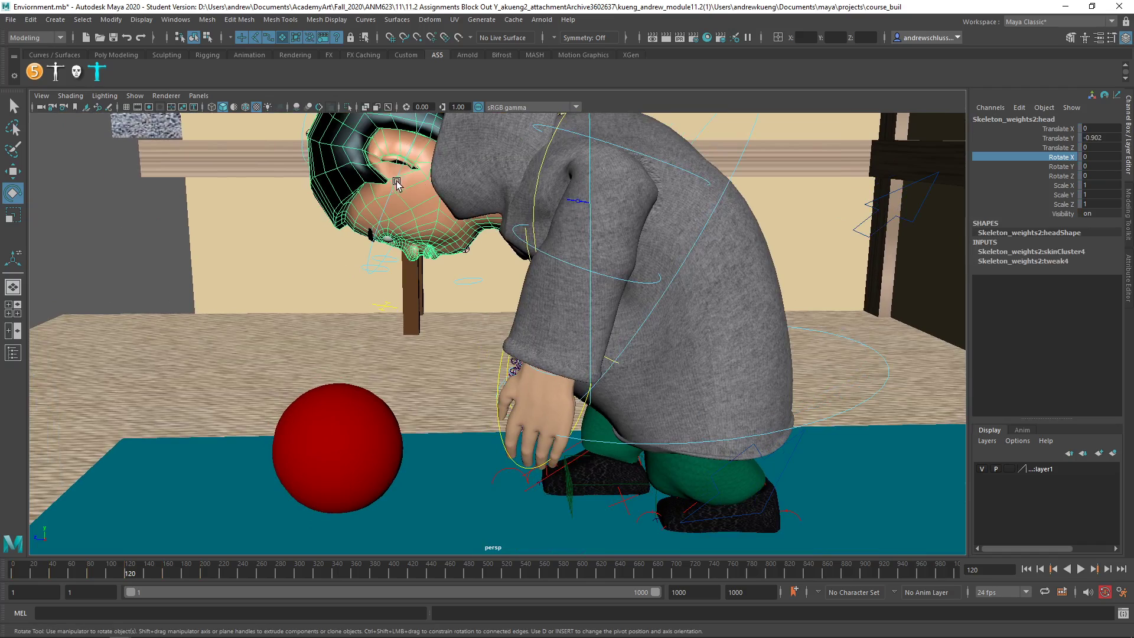
{"action": "left_click", "coordinate": [387, 206]}
{"action": "middle_click_drag", "start_coordinate": [389, 242], "coordinate": [408, 283]}
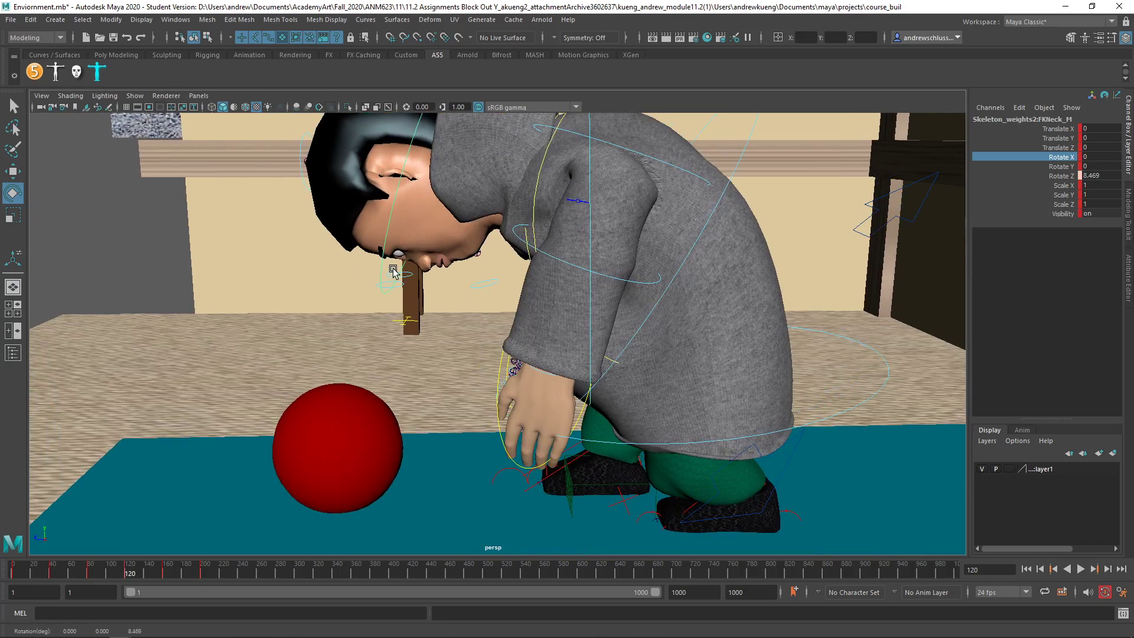
{"action": "right_click_drag", "start_coordinate": [630, 307], "coordinate": [644, 315], "text": "alt"}
{"action": "left_click_drag", "start_coordinate": [645, 315], "coordinate": [646, 286], "text": "alt"}
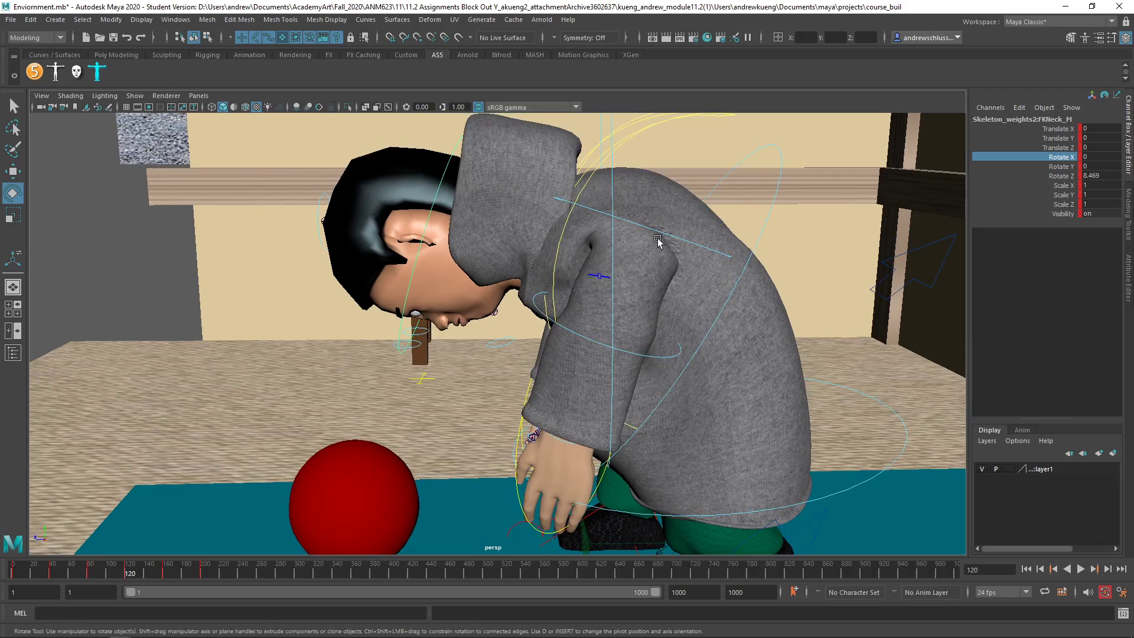
{"action": "left_click", "coordinate": [658, 233]}
{"action": "middle_click_drag", "start_coordinate": [658, 390], "coordinate": [615, 397]}
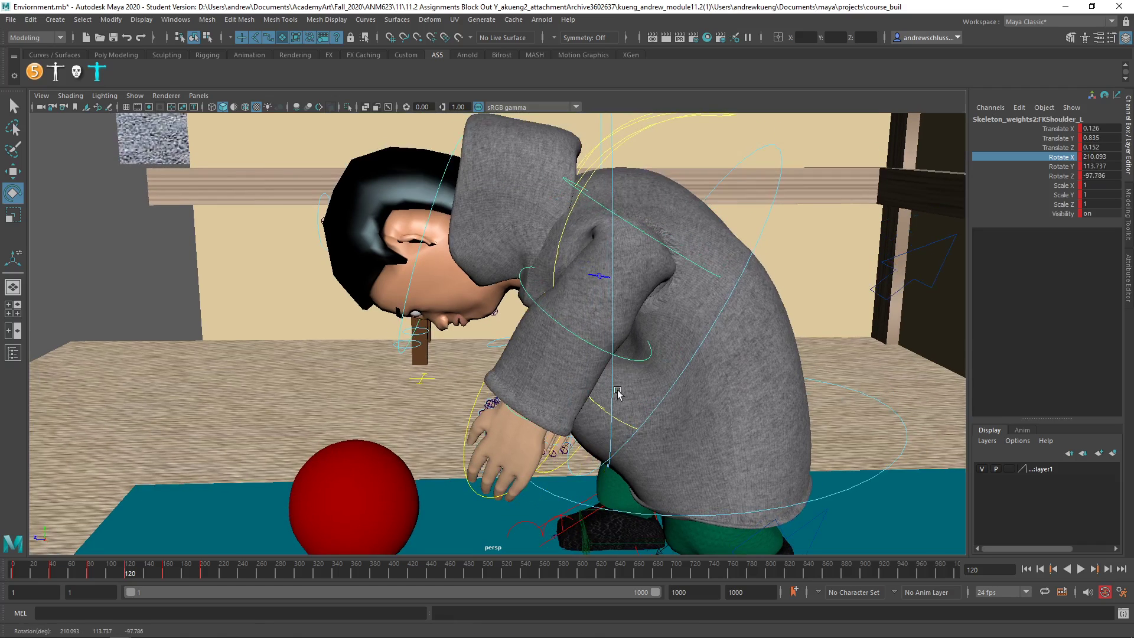